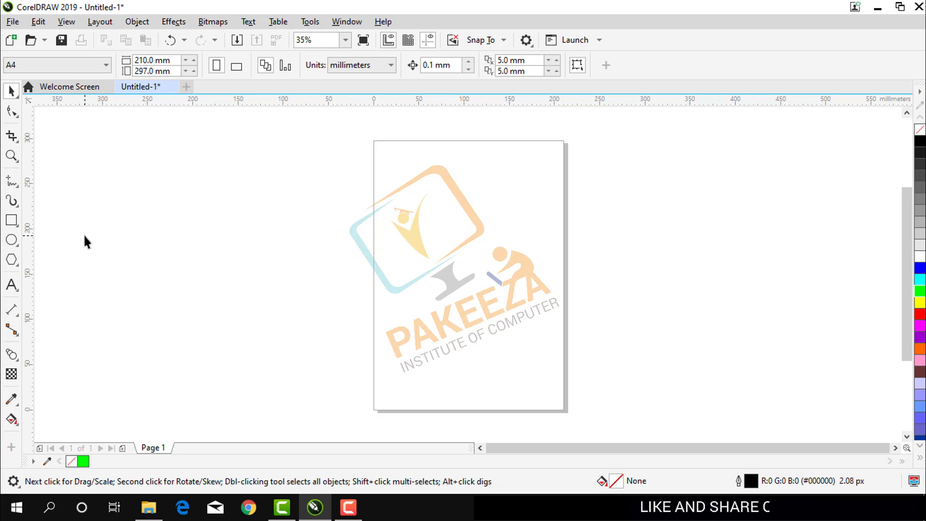
Draw a five-sided polygon about 97 by 92 mm, move it left of the page, and place a duplicate on the page.
left_click(12, 355)
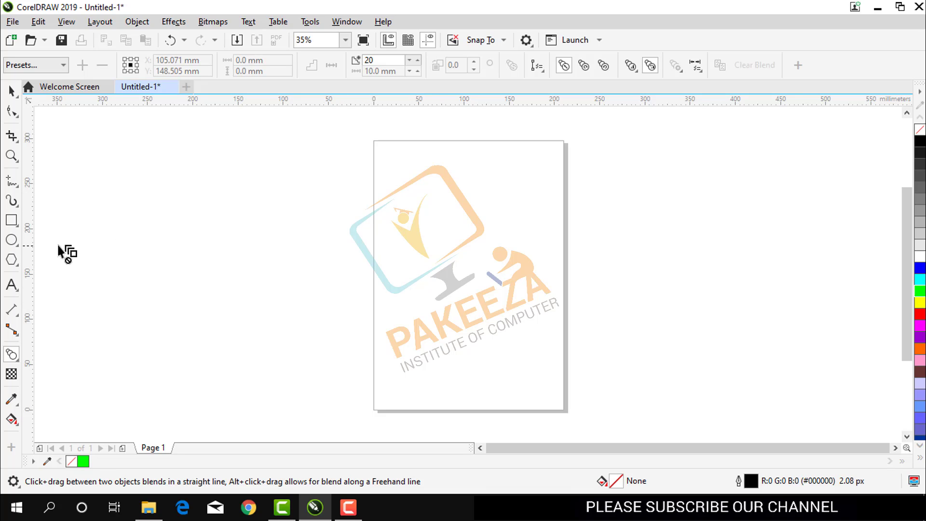
left_click(12, 240)
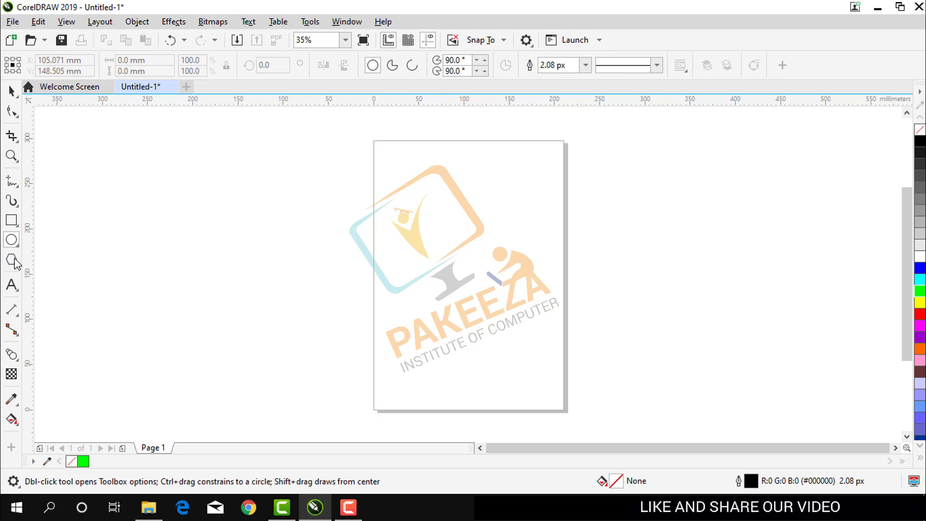
left_click(13, 260)
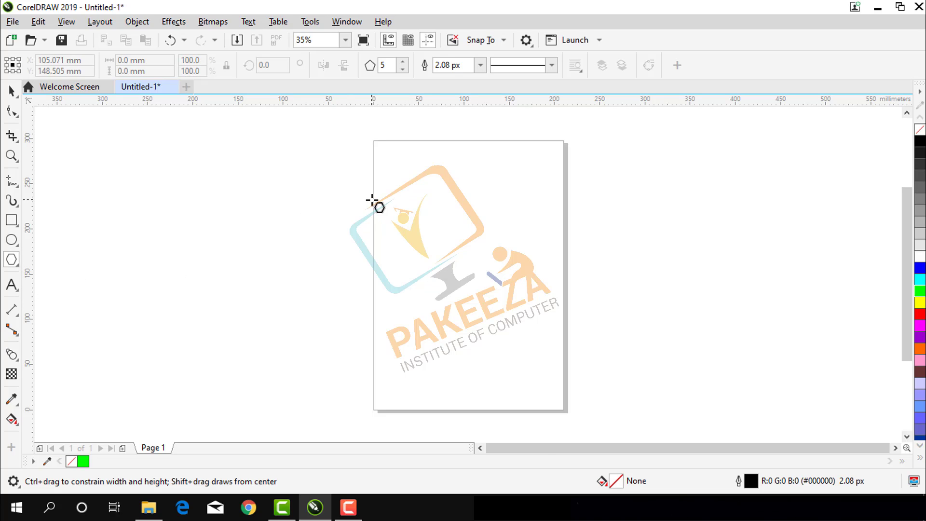
left_click_drag(377, 203, 417, 244)
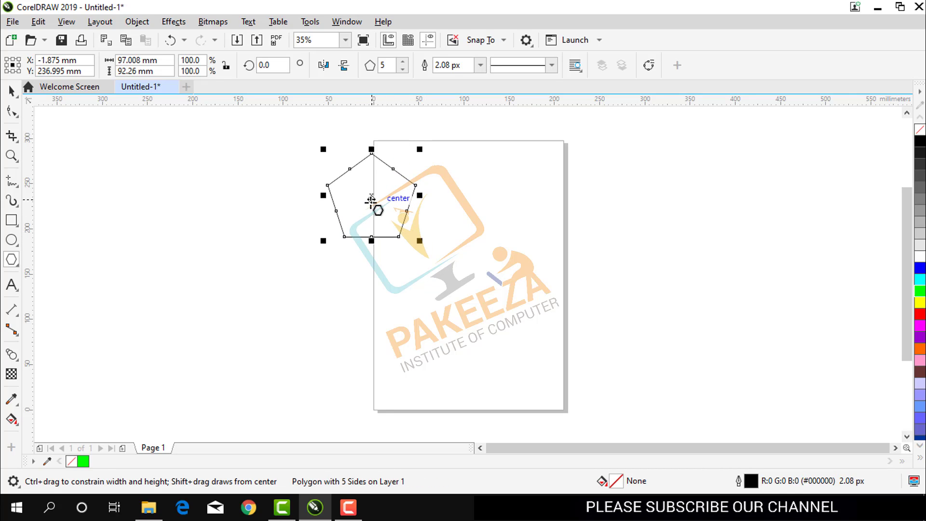
left_click_drag(372, 196, 231, 255)
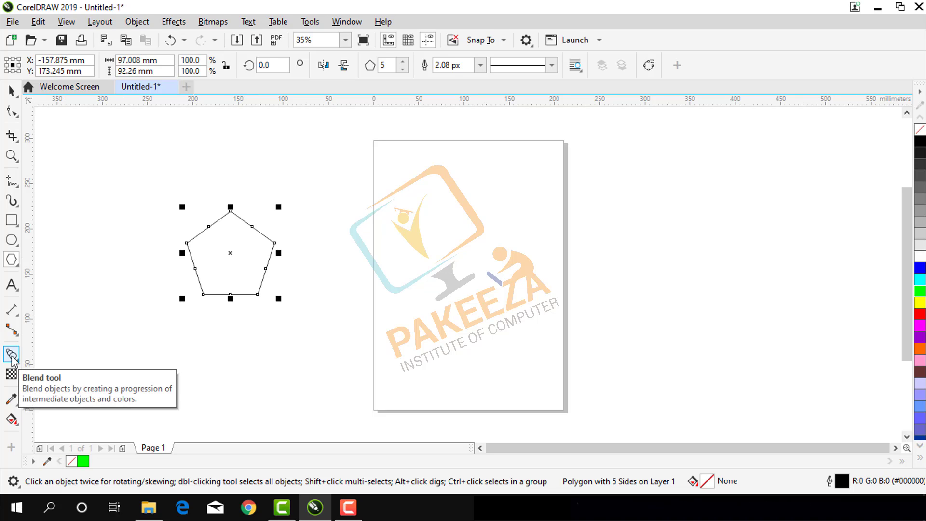
key("ctrl+d")
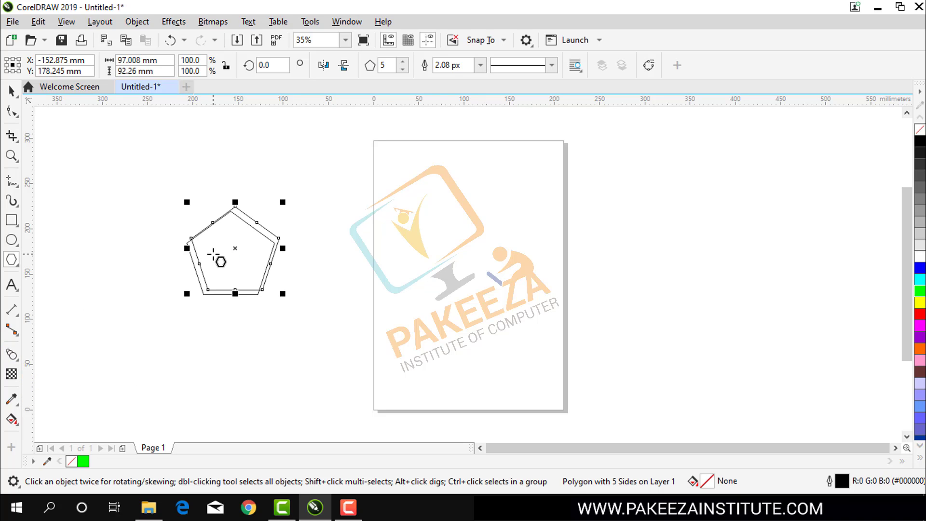
left_click_drag(234, 250, 560, 157)
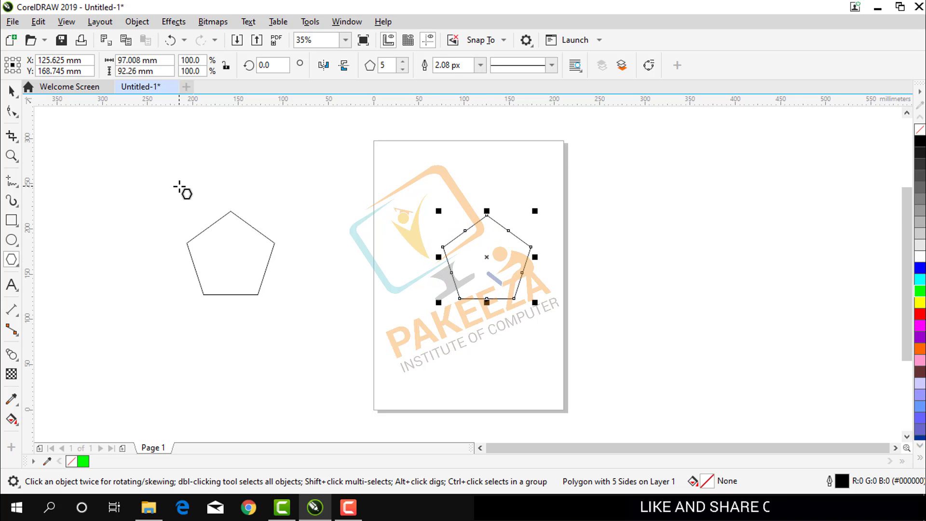
Blend the pentagon beside the page into the pentagon on the page with 20 steps.
left_click(13, 356)
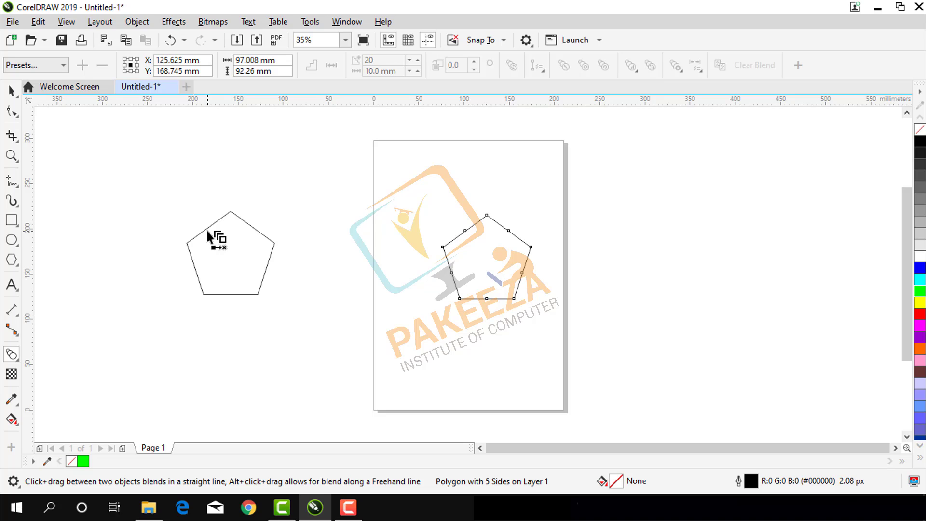
left_click(229, 208)
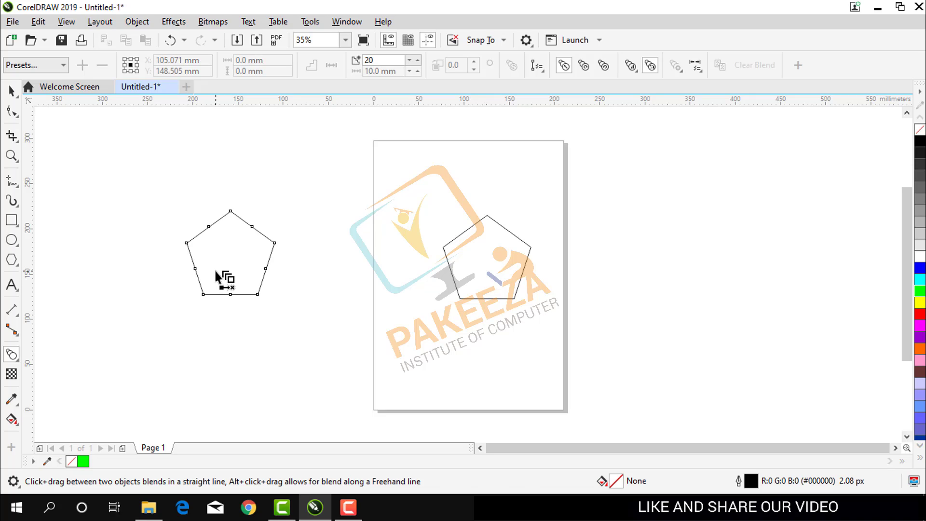
left_click_drag(216, 276, 496, 249)
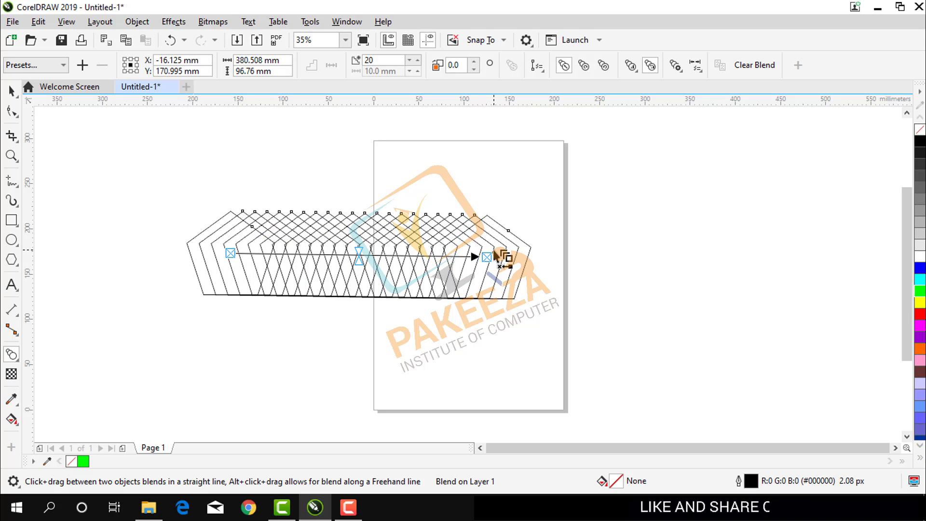
left_click(349, 507)
left_click(861, 446)
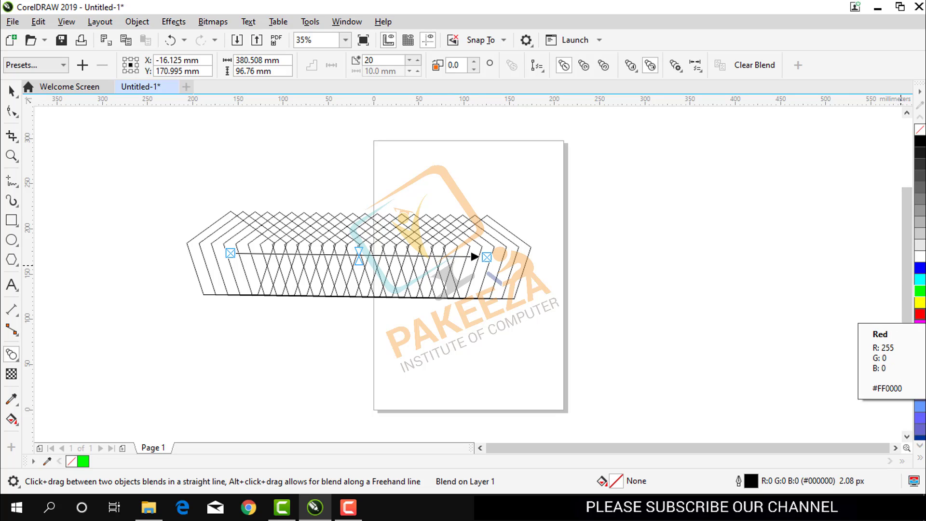
Fill the whole blend with yellow and move its start pentagon closer to the end pentagon.
left_click(921, 302)
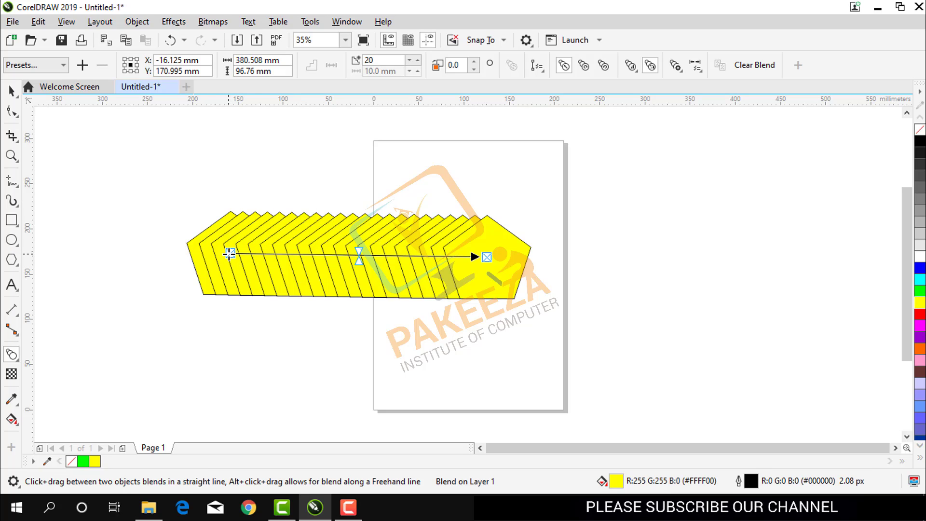
left_click_drag(229, 254, 287, 257)
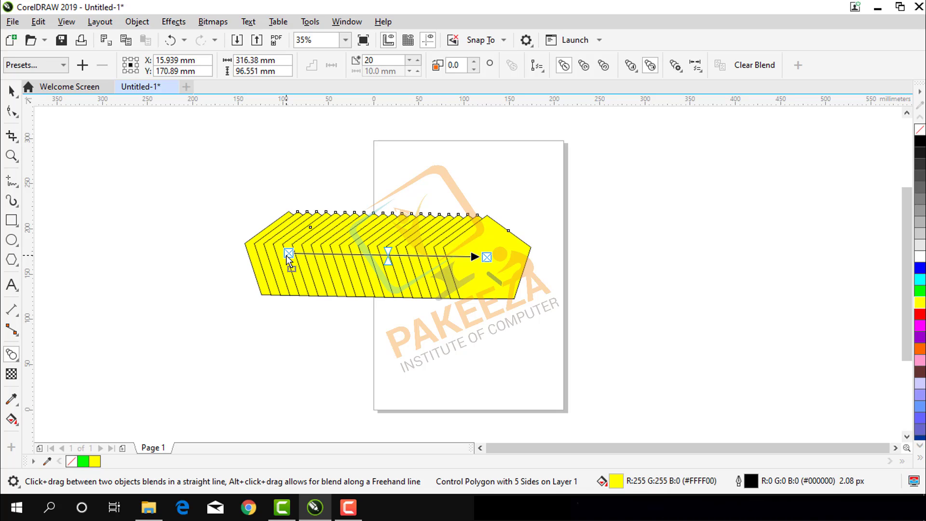
Select only the blend's end pentagon and scale it down proportionally to 62.5%, keeping its lower-left corner in place.
left_click(12, 89)
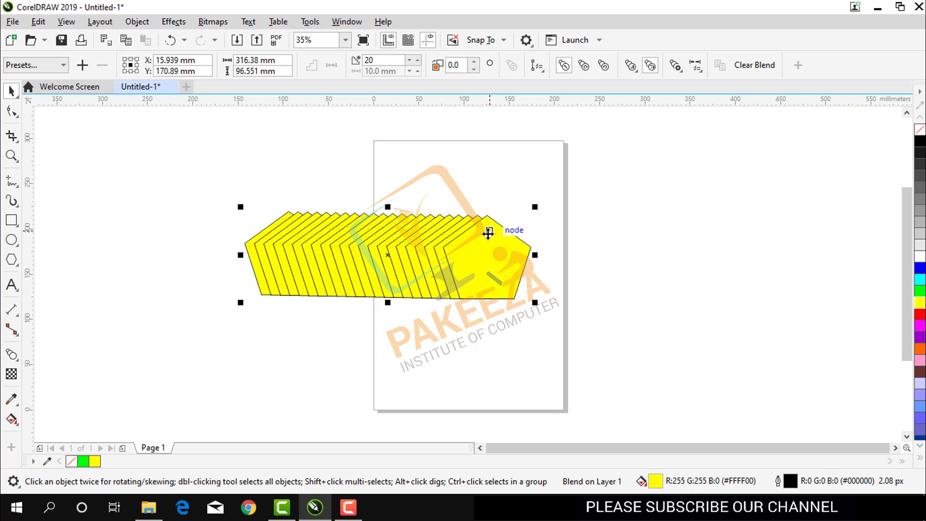
left_click(488, 235)
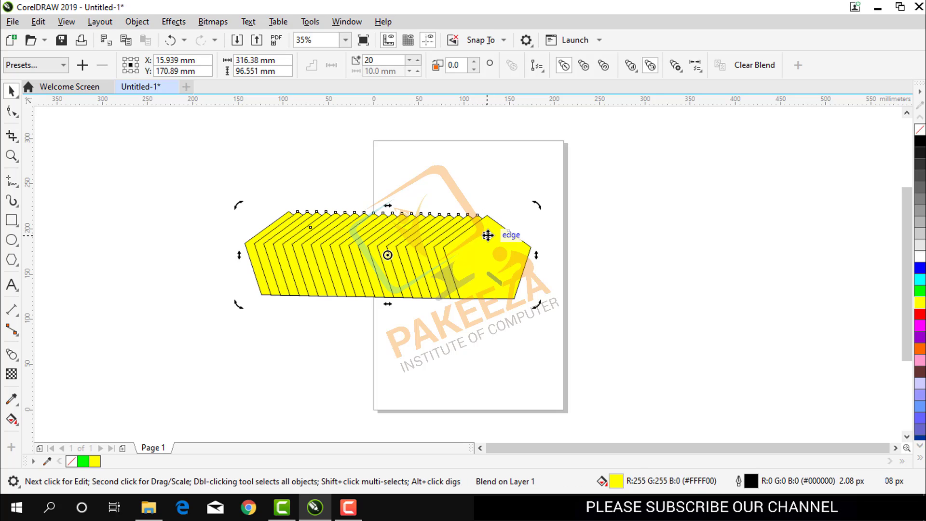
left_click(496, 183)
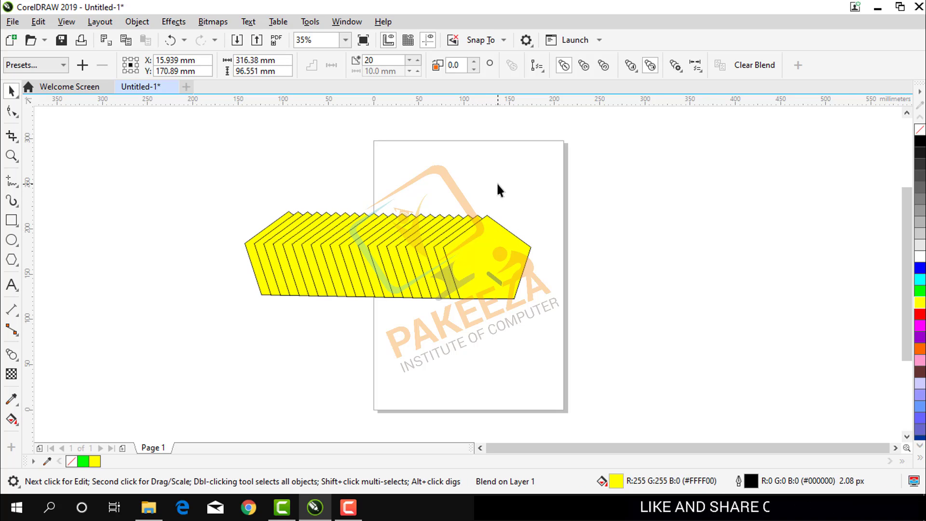
left_click(495, 237)
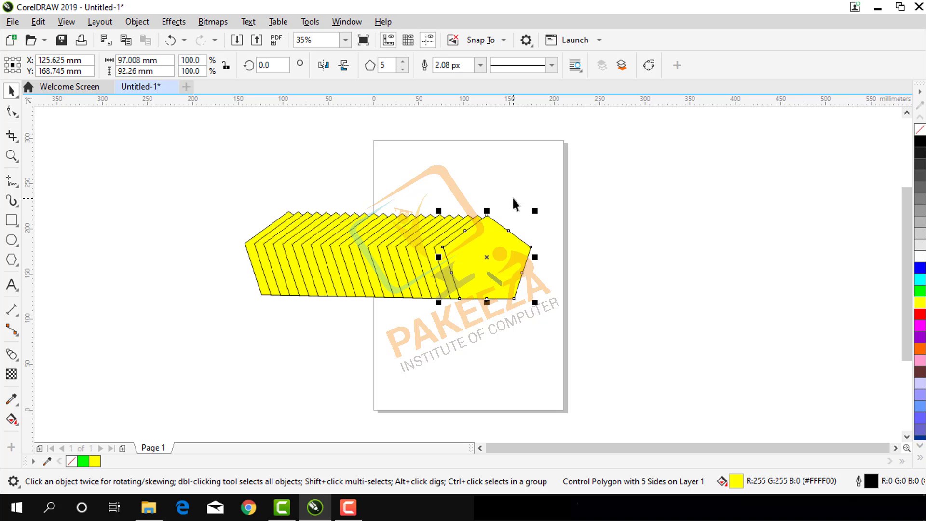
left_click_drag(536, 212, 508, 242)
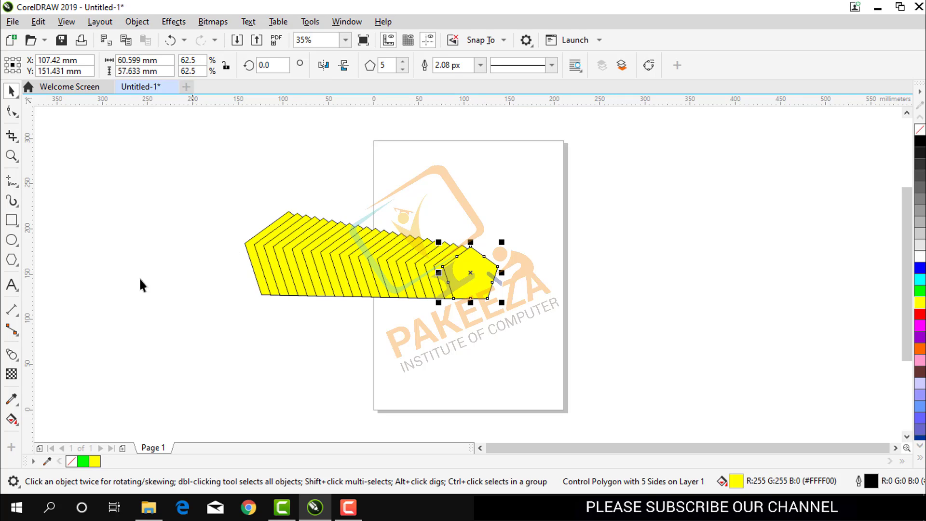
Draw a circle about 84 mm in diameter near the page's upper right edge and duplicate it.
left_click(11, 354)
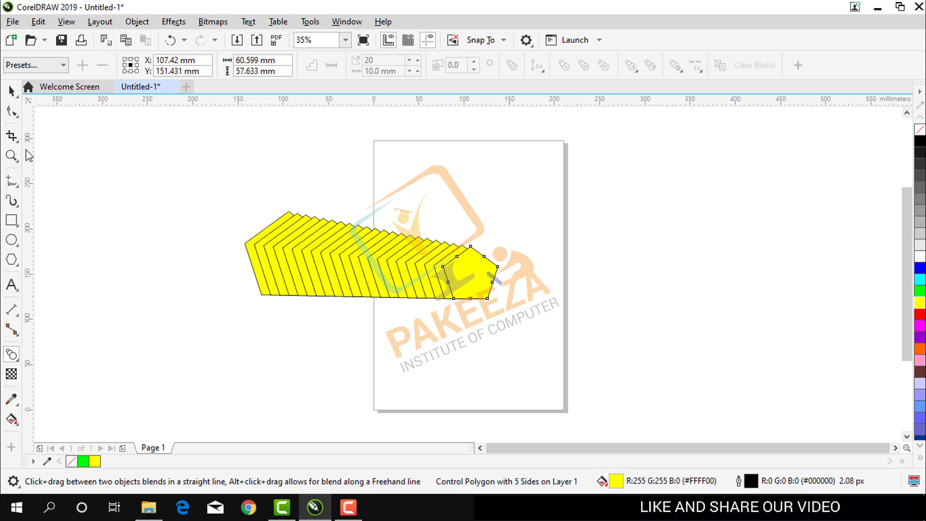
left_click(16, 240)
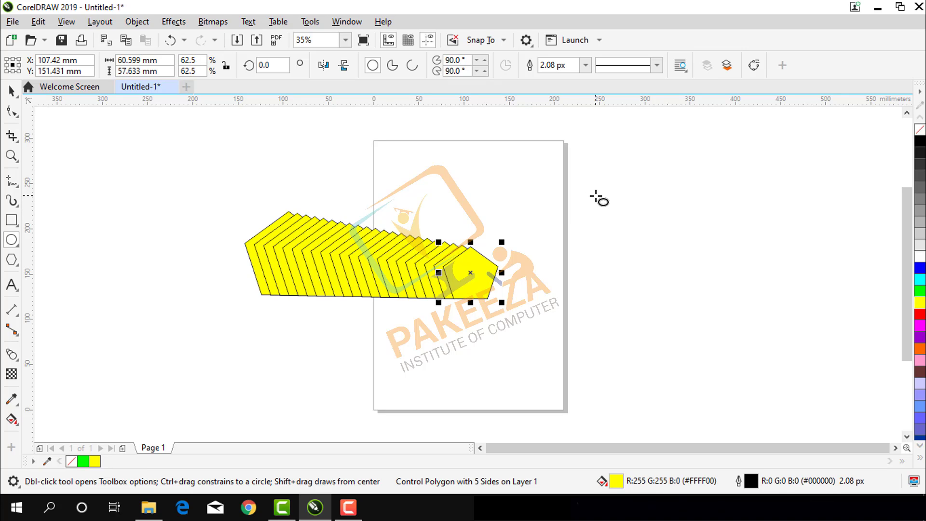
left_click_drag(601, 198, 627, 234)
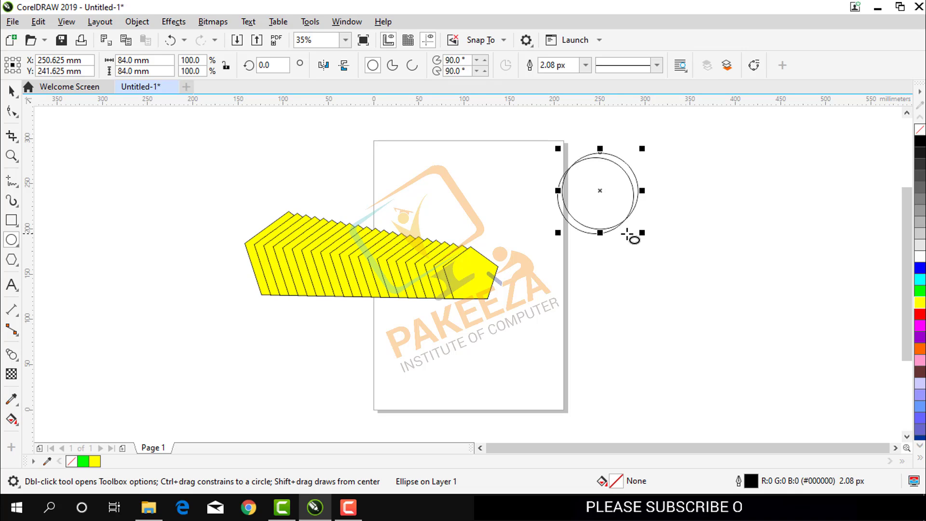
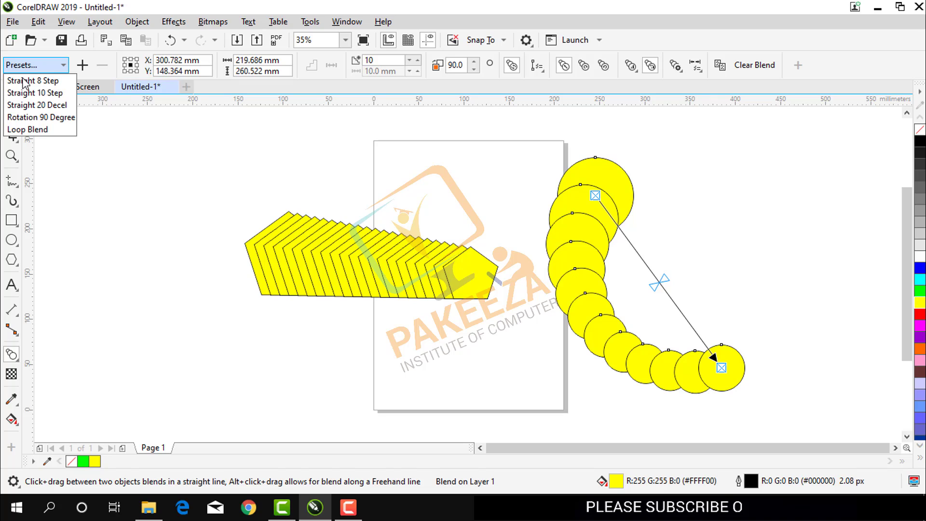
Apply the Straight 20 Decel preset to the circle blend, try 15 steps, and set the number of steps to 25.
left_click(22, 105)
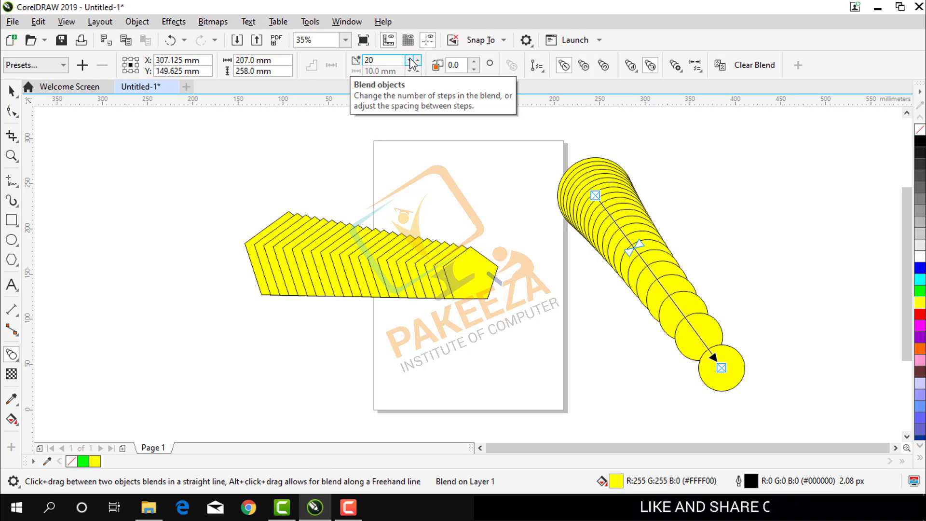
left_click(387, 59)
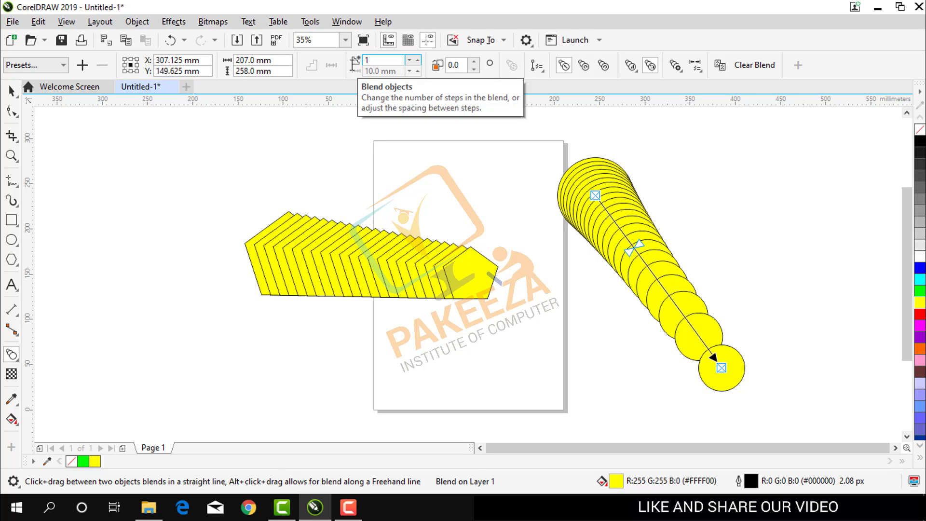
type("15")
key("Return")
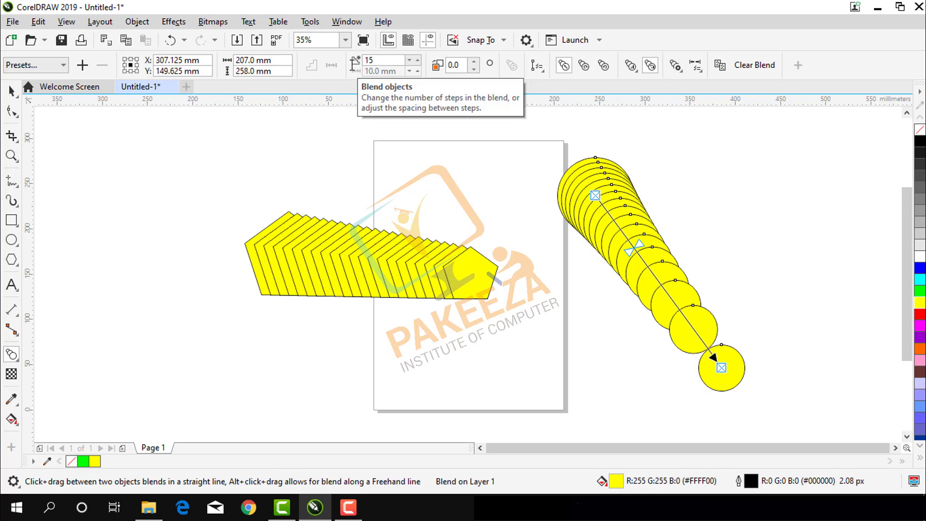
left_click(360, 67)
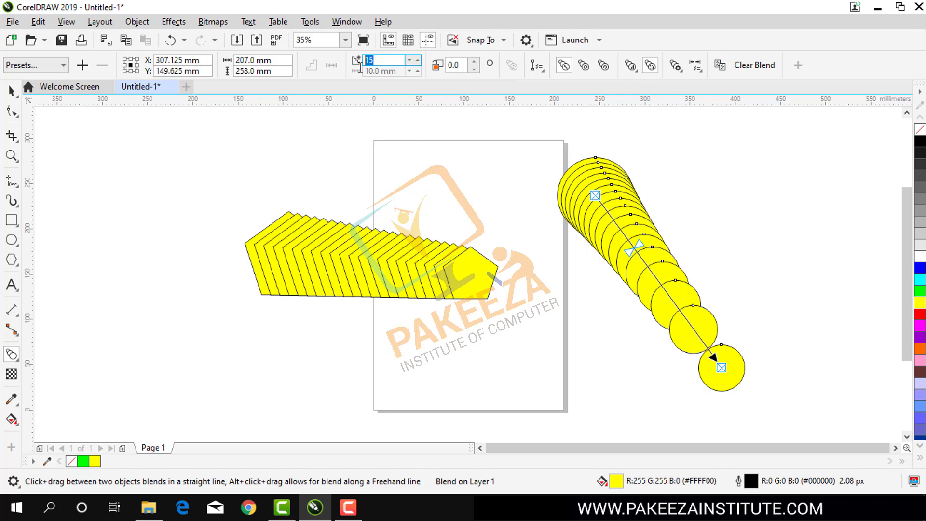
type("25")
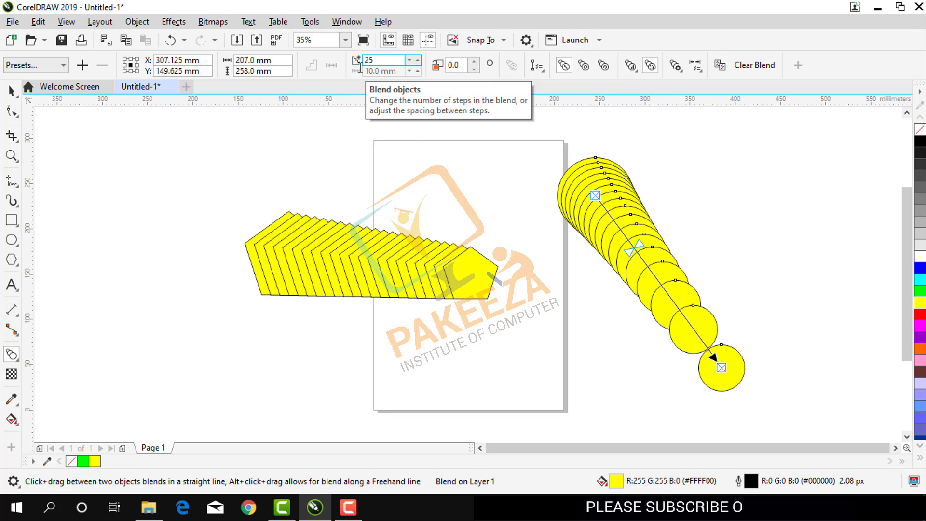
key("Return")
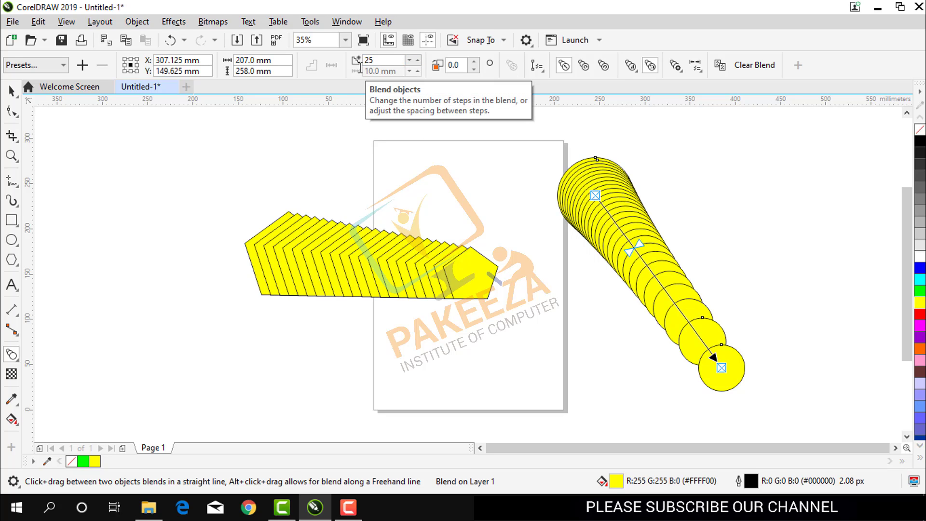
Try a blend direction of 30 degrees on the circle blend and reset the angle to 0.
left_click(475, 62)
left_click(475, 62)
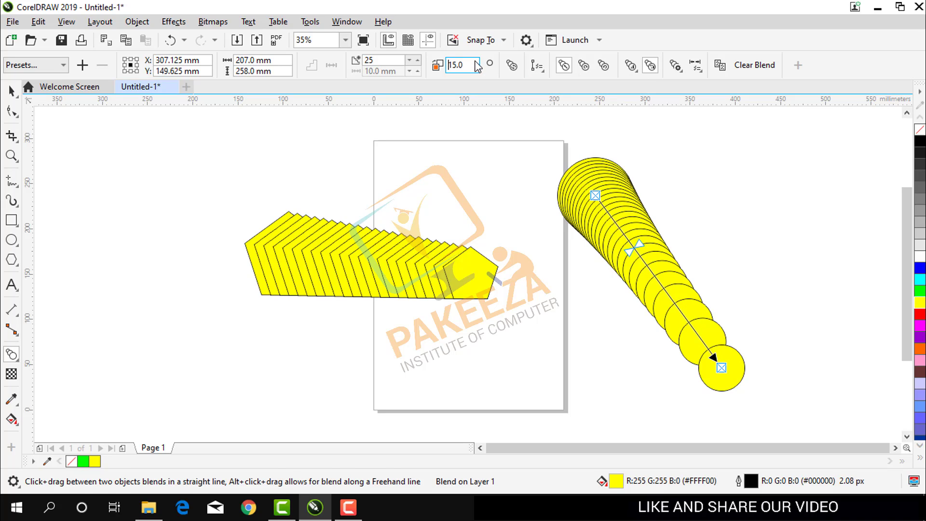
left_click(475, 62)
left_click(474, 62)
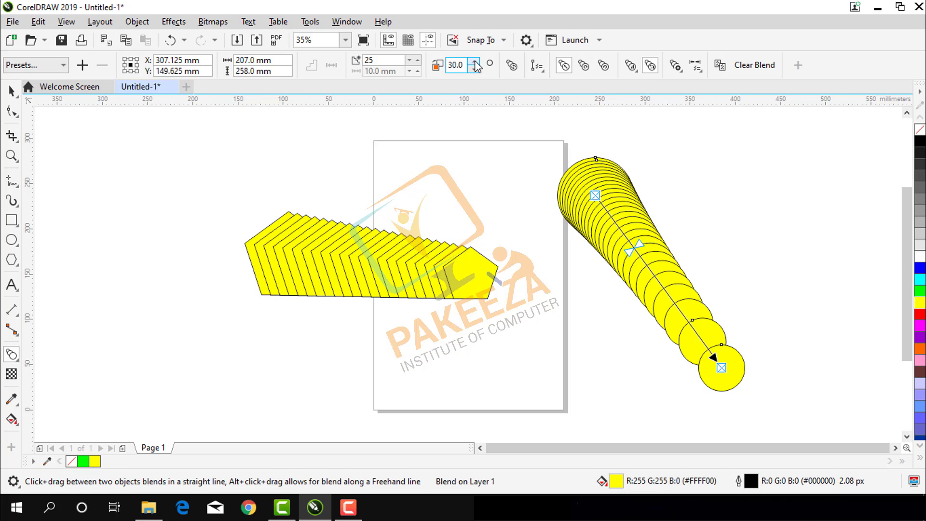
left_click_drag(465, 66, 379, 85)
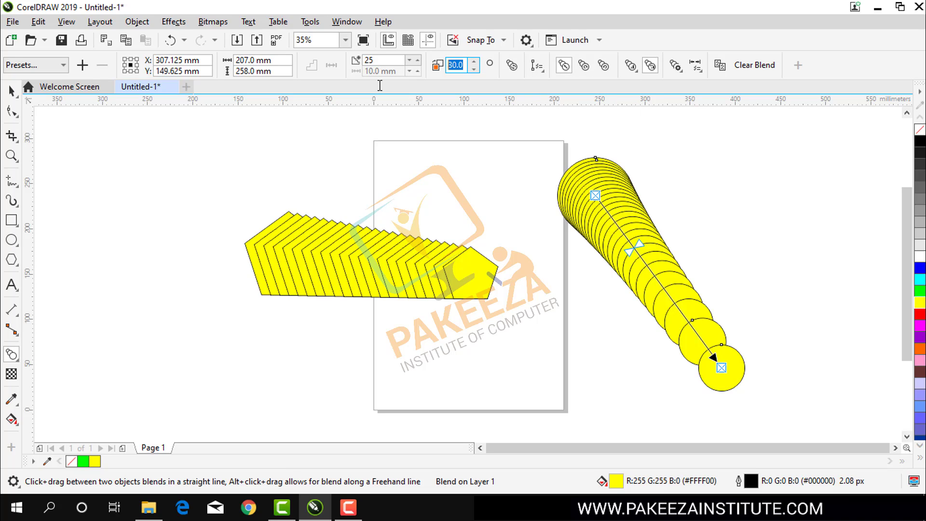
type("0")
key("Return")
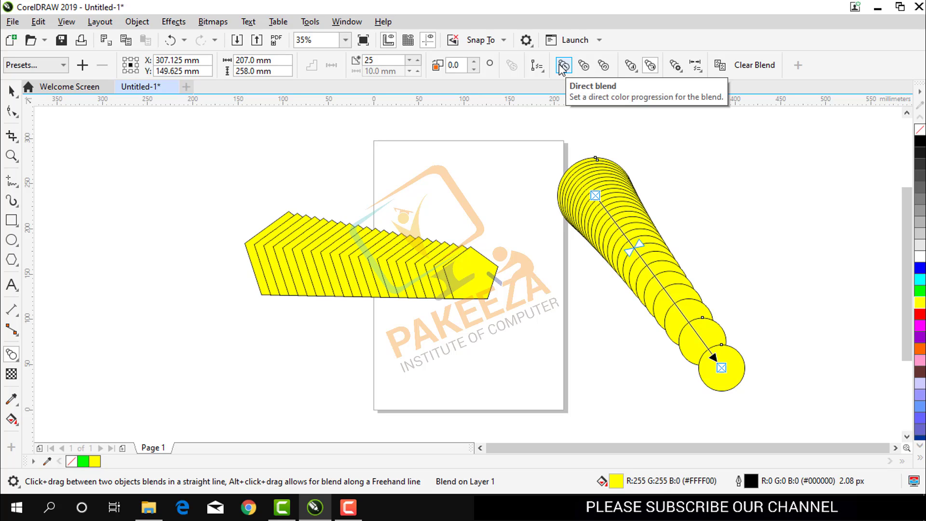
Try a clockwise color progression on the circle blend and switch it to counterclockwise.
left_click(585, 66)
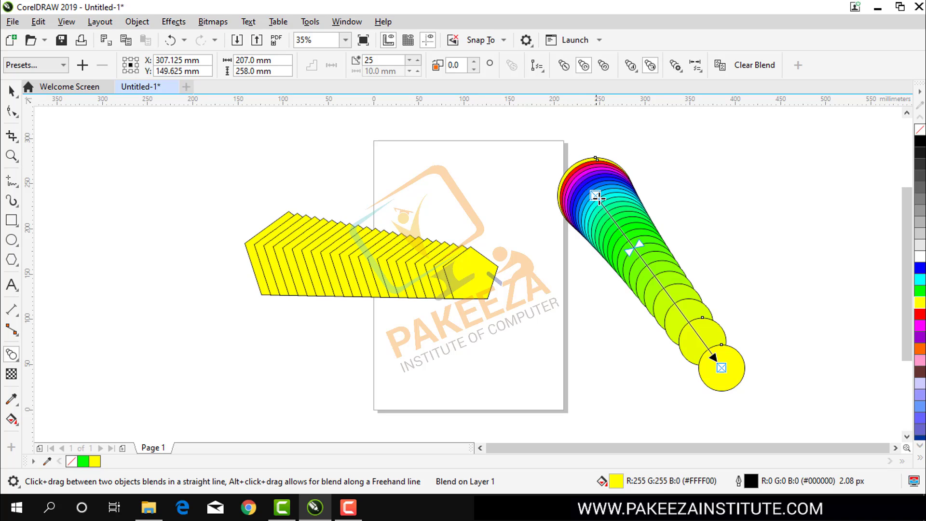
left_click(604, 71)
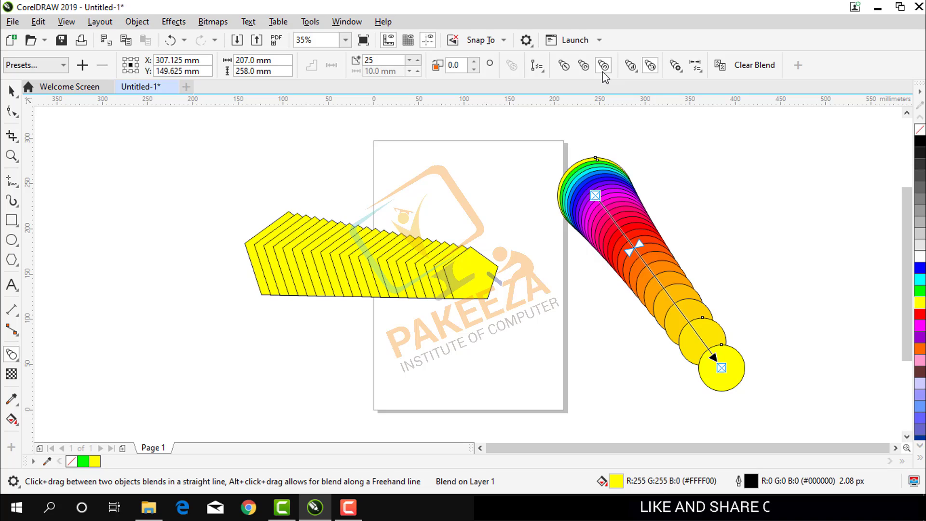
Reduce the circle blend's linked object and color acceleration slightly toward the middle and turn off size acceleration.
left_click(630, 66)
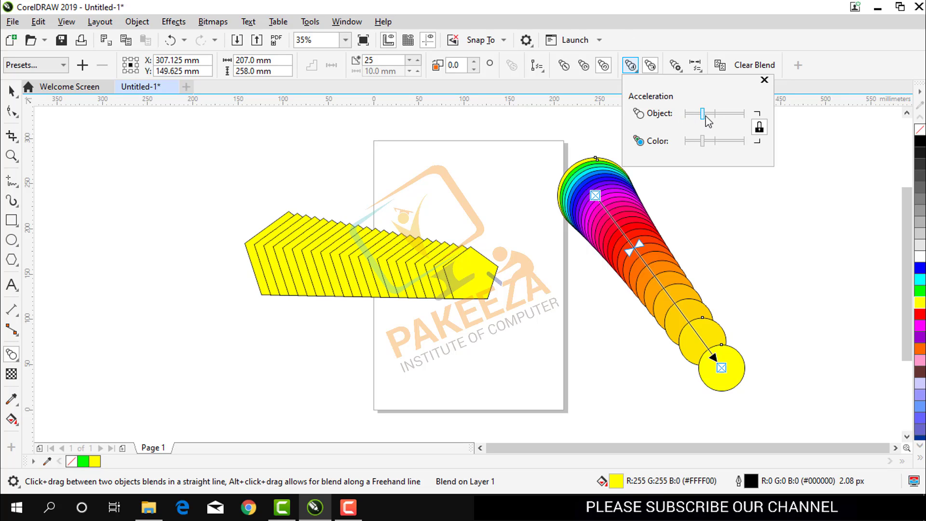
left_click_drag(706, 116, 709, 116)
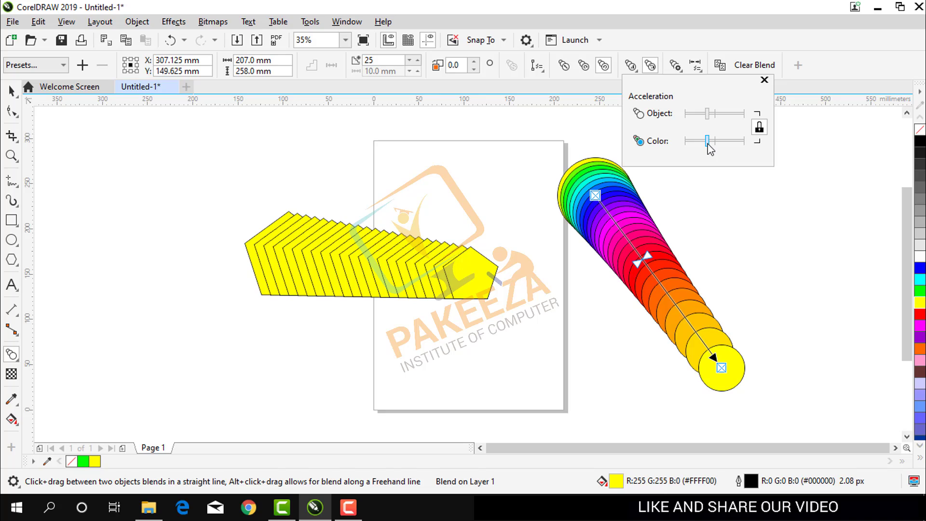
left_click_drag(708, 145, 708, 145)
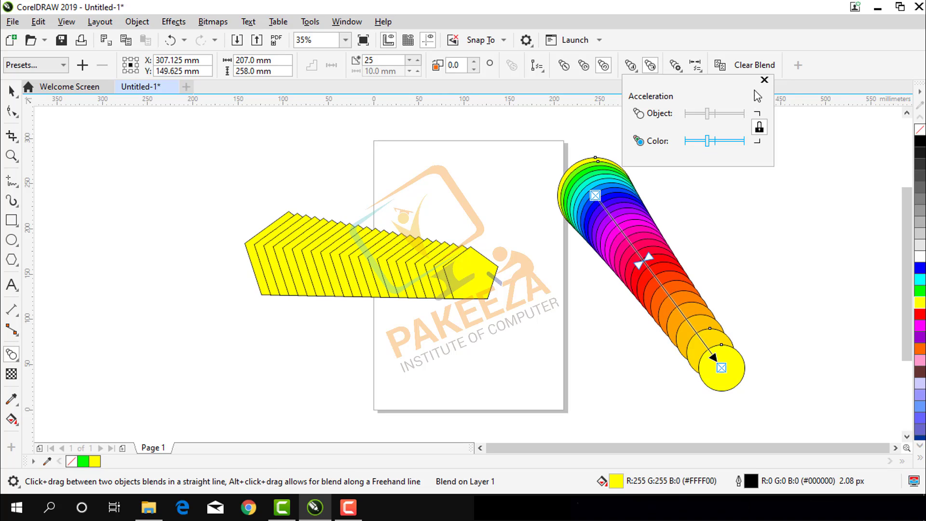
left_click(765, 80)
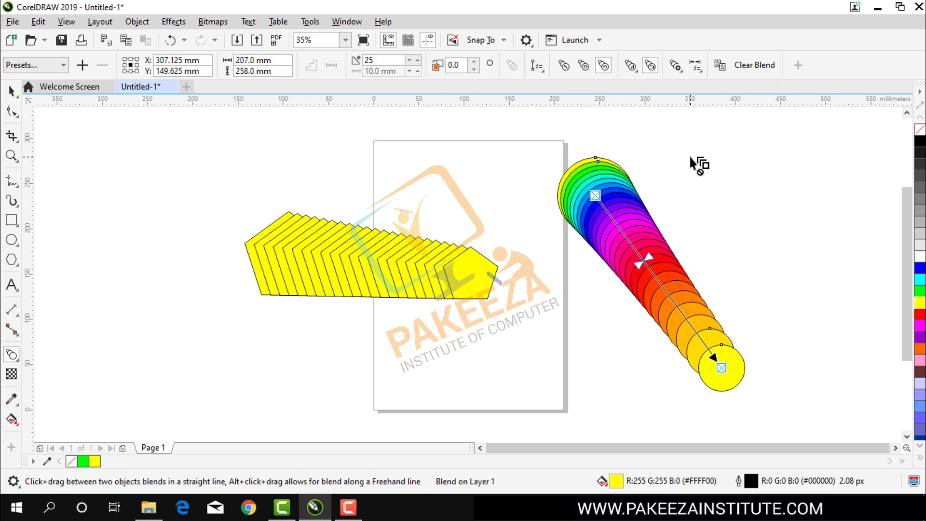
left_click(652, 67)
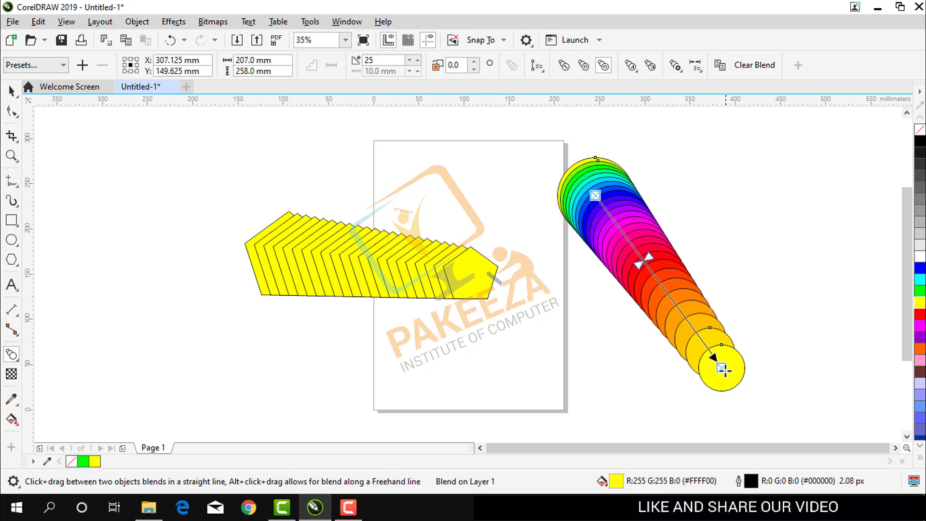
Move the circle blend's end circle up and its start circle down, bringing the two closer together.
left_click_drag(723, 368, 693, 333)
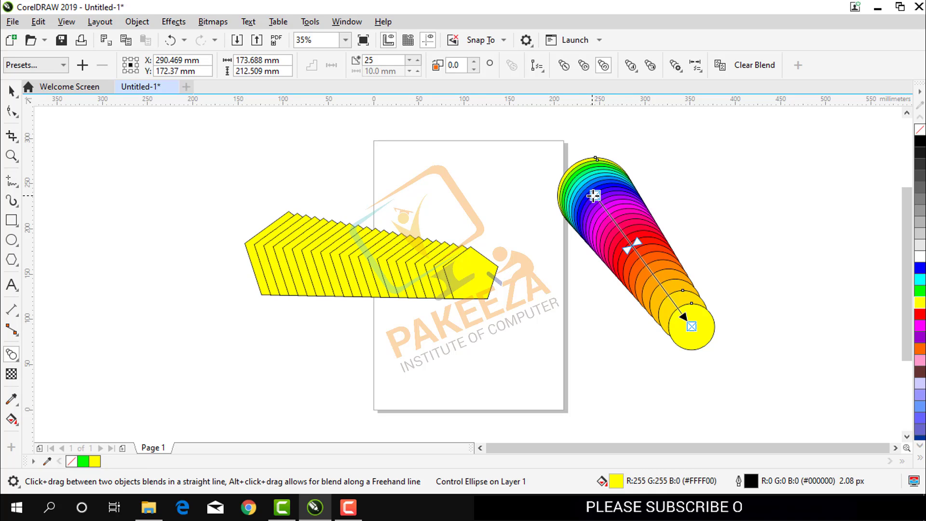
left_click_drag(595, 198, 627, 237)
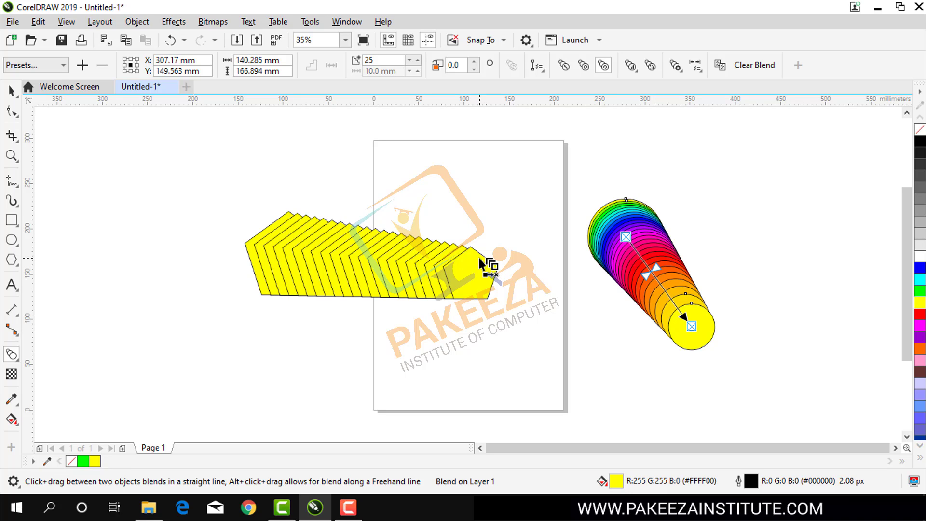
Select the yellow pentagon blend and delete it.
left_click(12, 221)
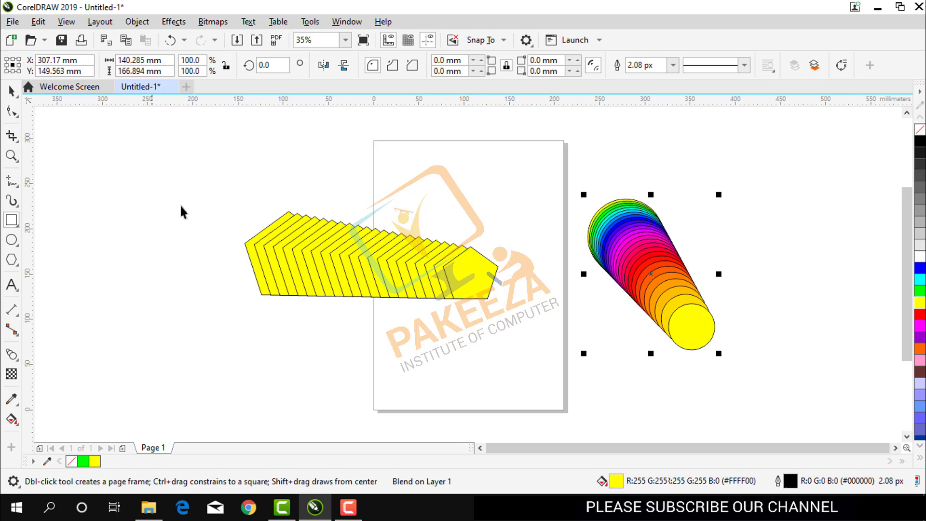
key("space")
left_click_drag(483, 343, 511, 344)
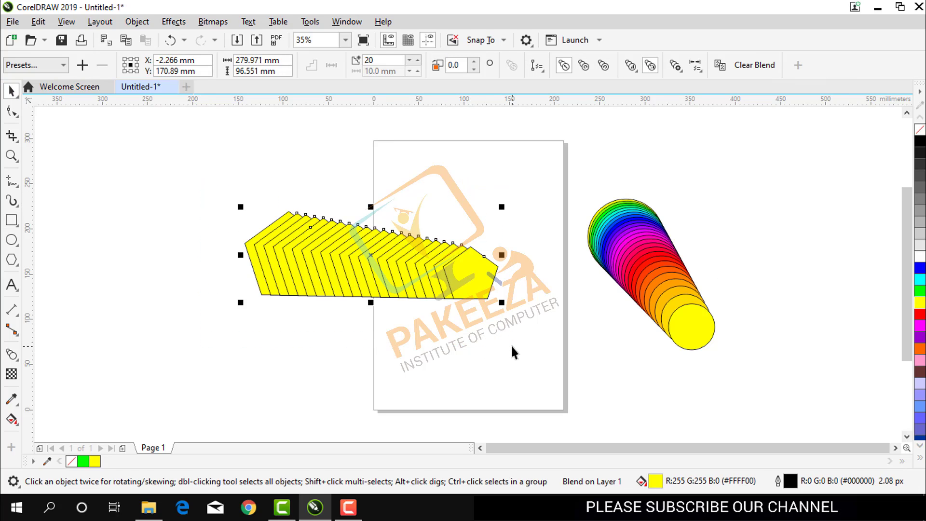
key("Delete")
Draw a rectangle about 39 x 34.5 mm on the page's upper left and one about 91.5 x 75 mm at its lower left.
left_click(13, 221)
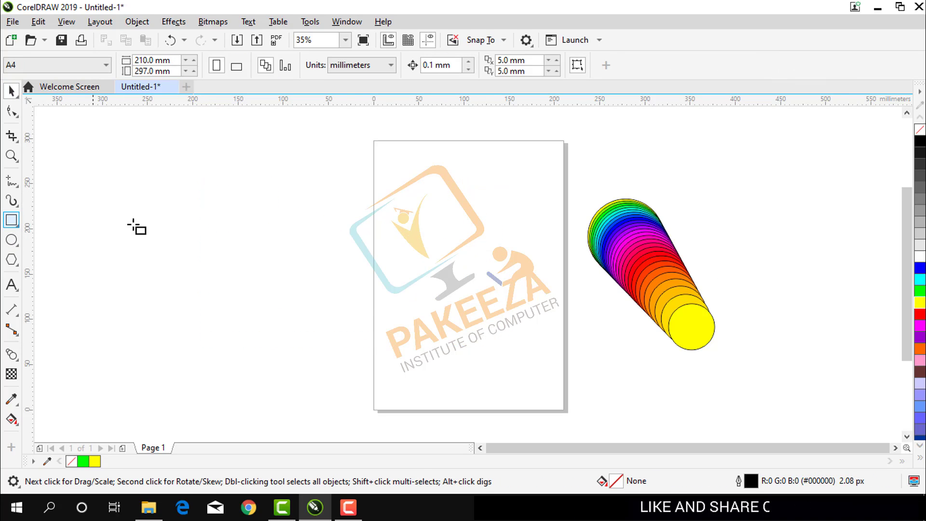
left_click_drag(384, 214, 420, 245)
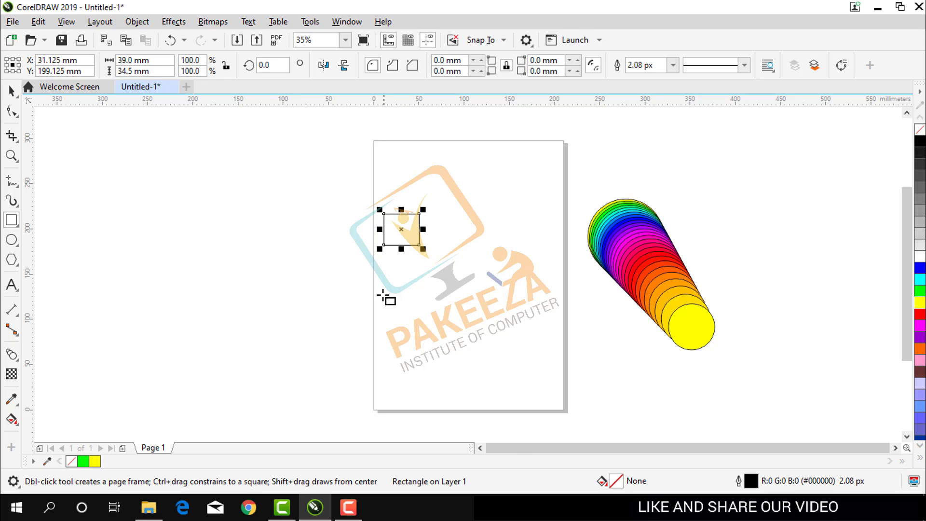
left_click_drag(381, 343, 464, 411)
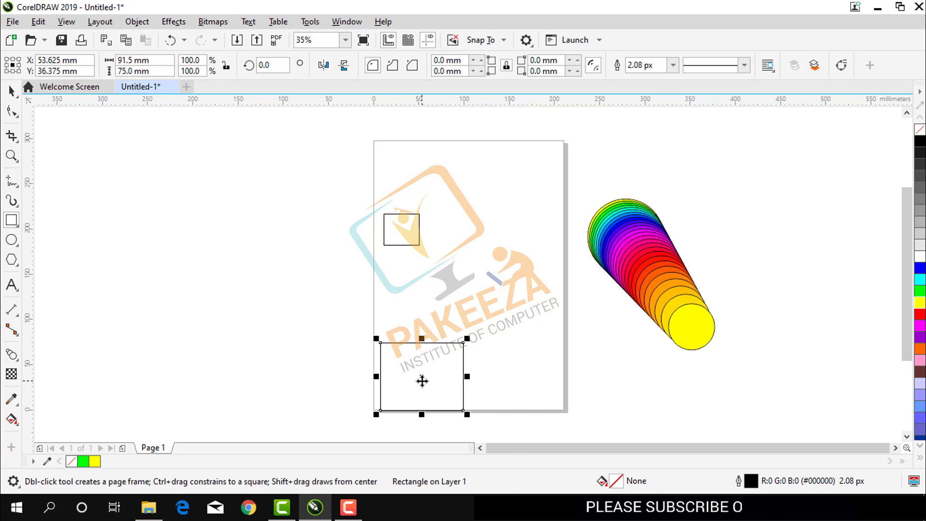
Select both rectangles and align their centers along a vertical axis, so the large one is centered under the small one.
left_click(410, 239, "shift")
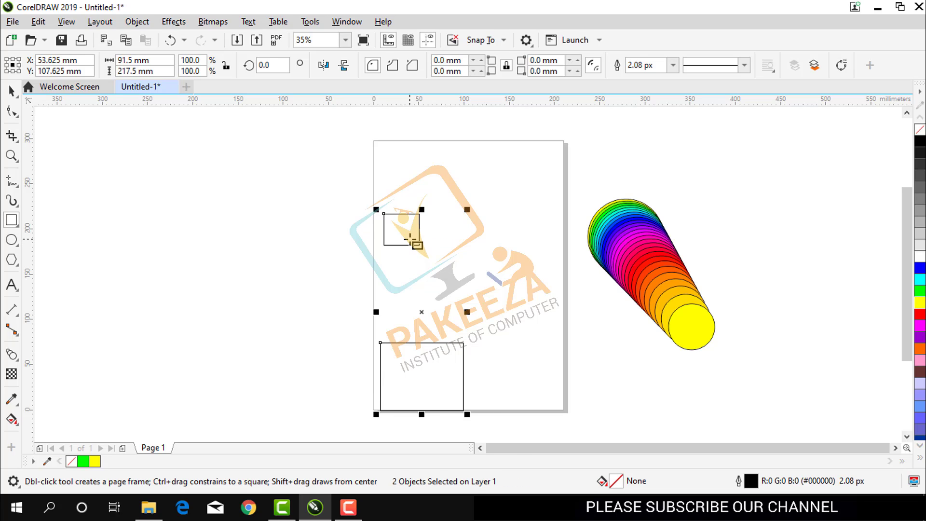
key("e")
key("ctrl+z")
key("ctrl+z")
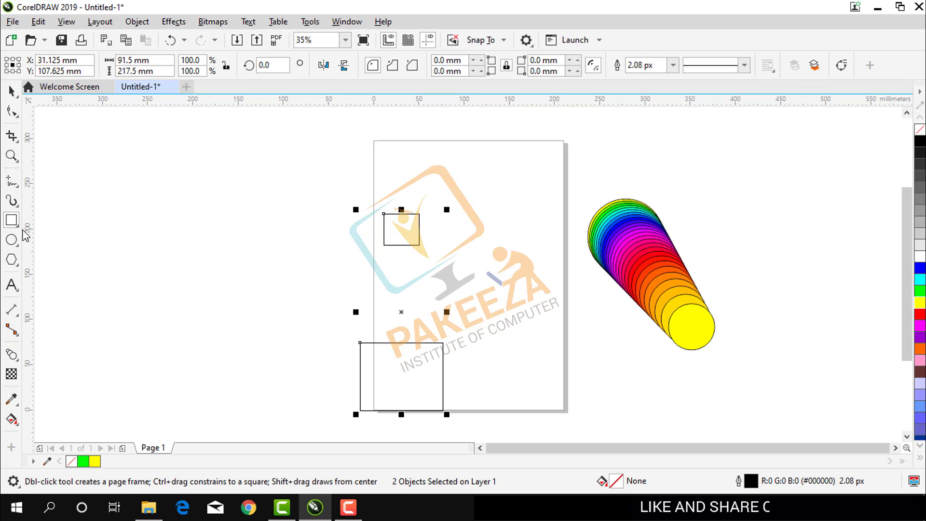
Blend the small rectangle into the large one with 20 steps and fill the whole blend with green.
left_click(11, 356)
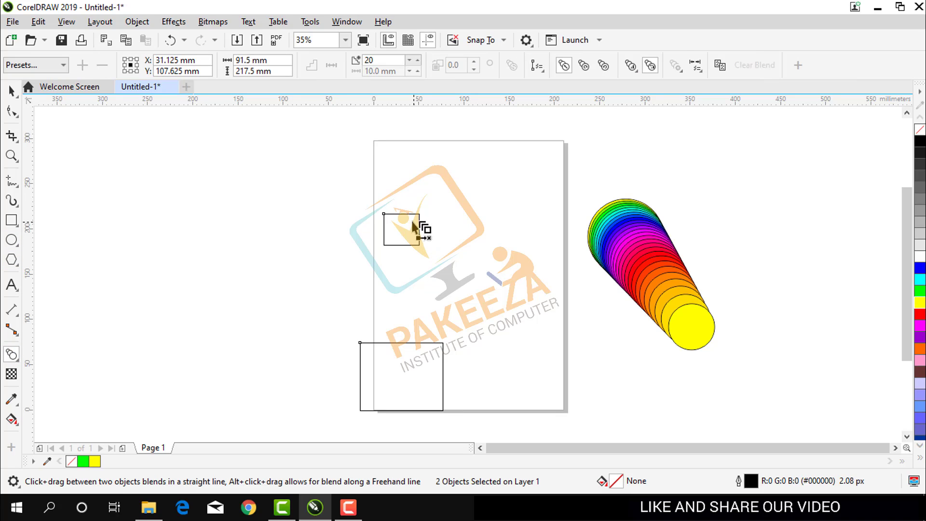
left_click_drag(405, 224, 402, 403)
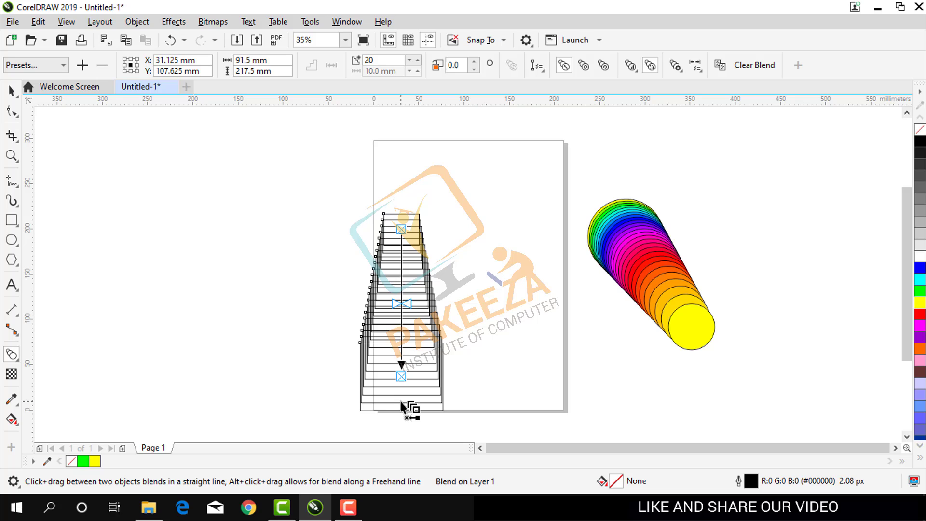
left_click(920, 291)
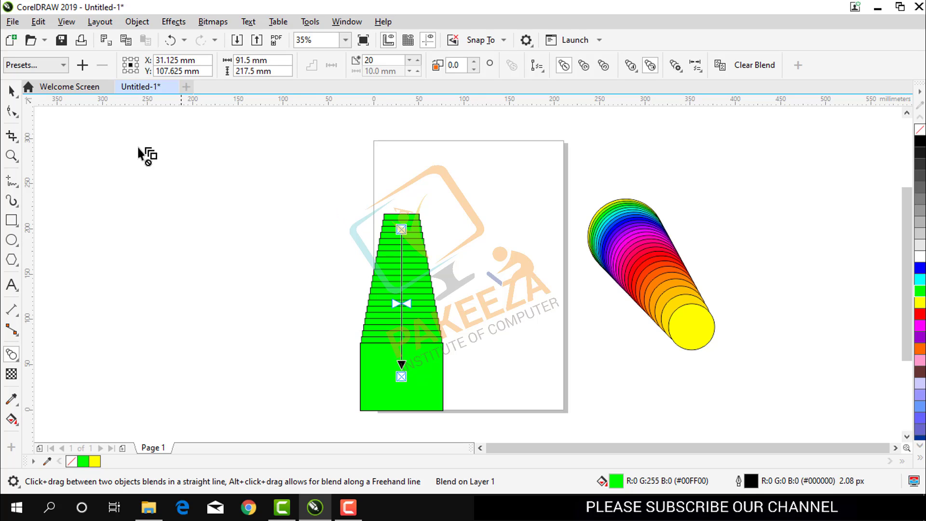
Select only the green blend's large end rectangle and scale it proportionally to 69.7%, keeping its upper-left corner in place.
left_click(10, 90)
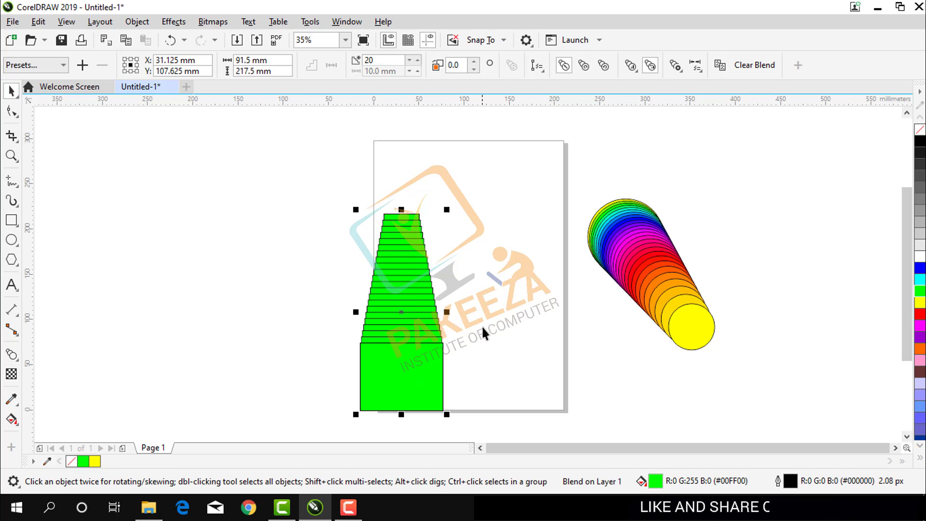
left_click(416, 377)
left_click(261, 236)
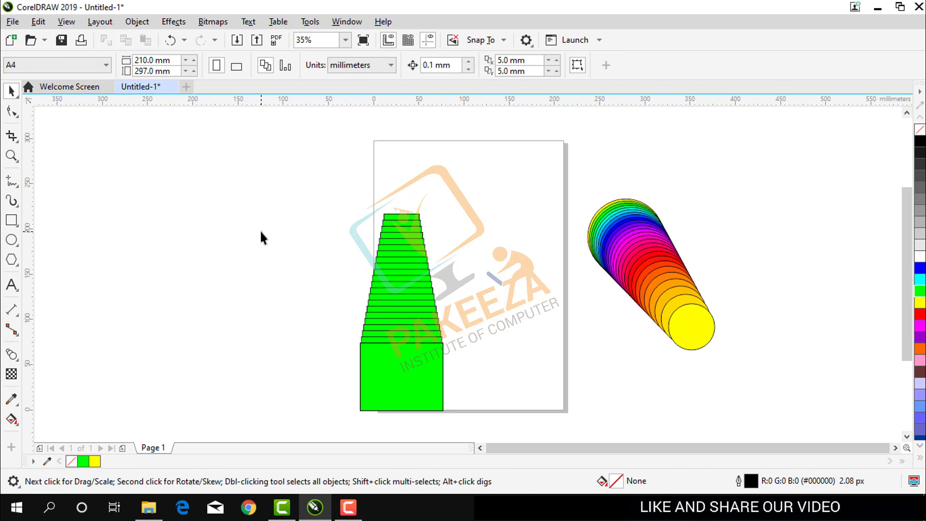
left_click(425, 378)
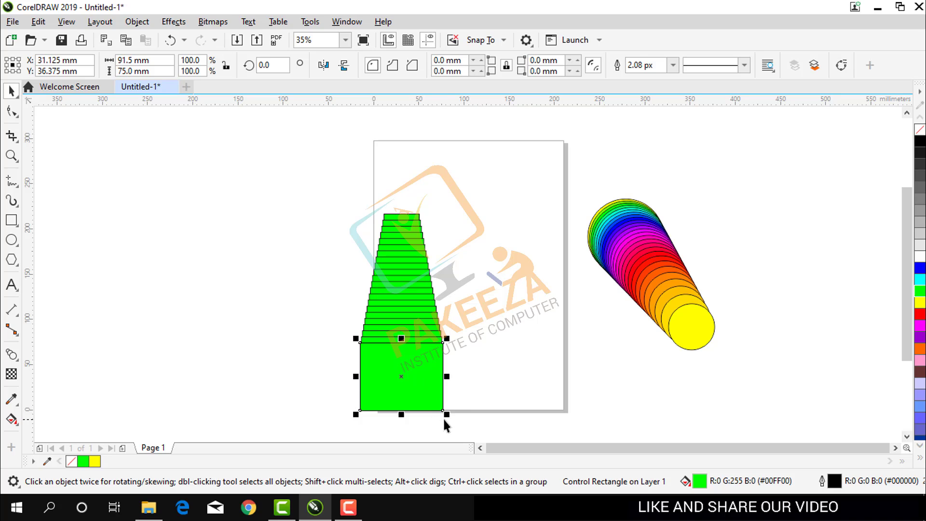
left_click_drag(444, 414, 420, 396)
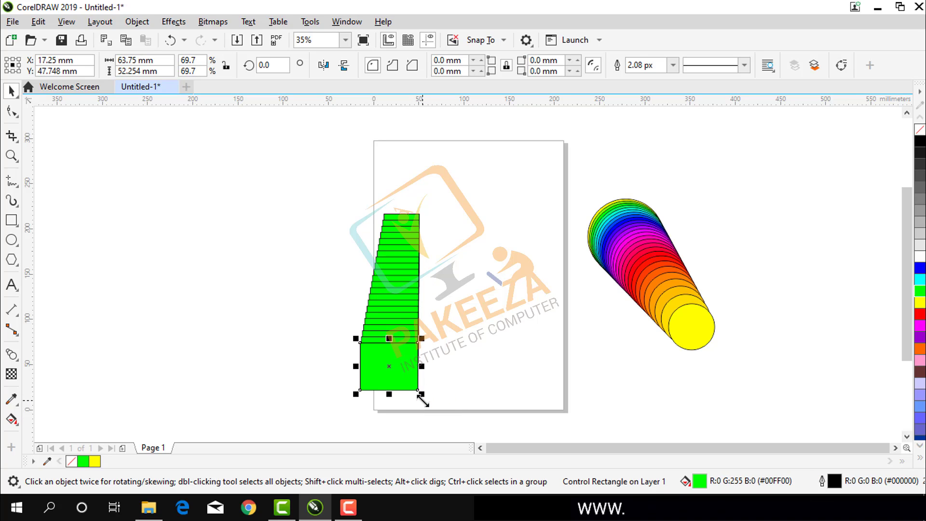
Select only the green blend's small start rectangle.
left_click(390, 215)
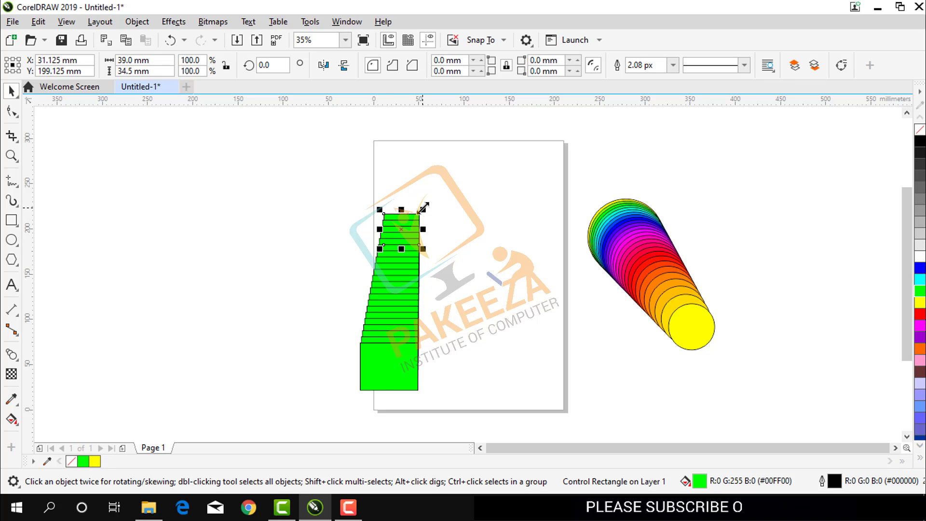